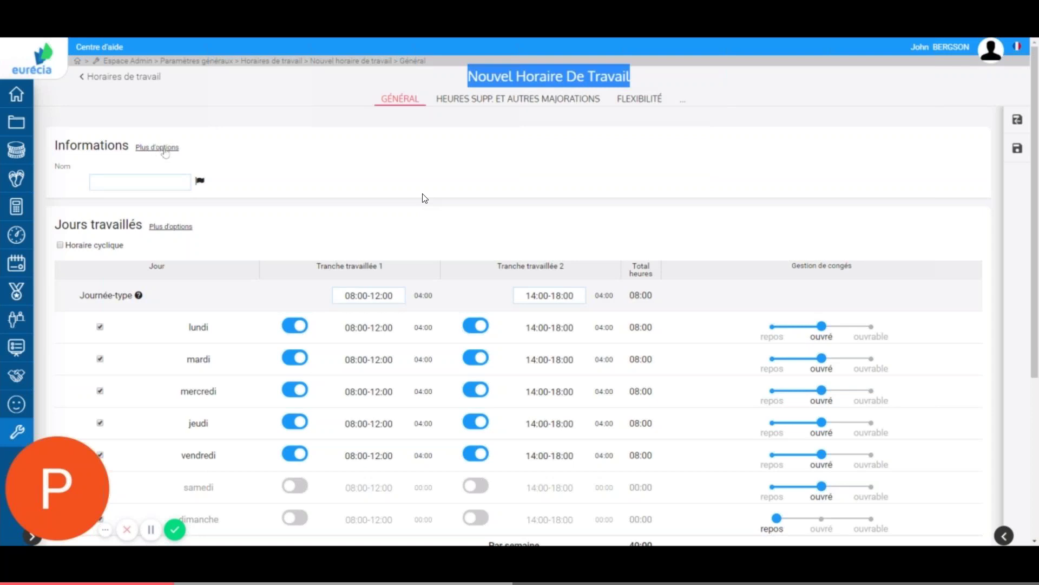
Expand the additional information options and name the new work schedule "Temps Plein 35h".
click(164, 150)
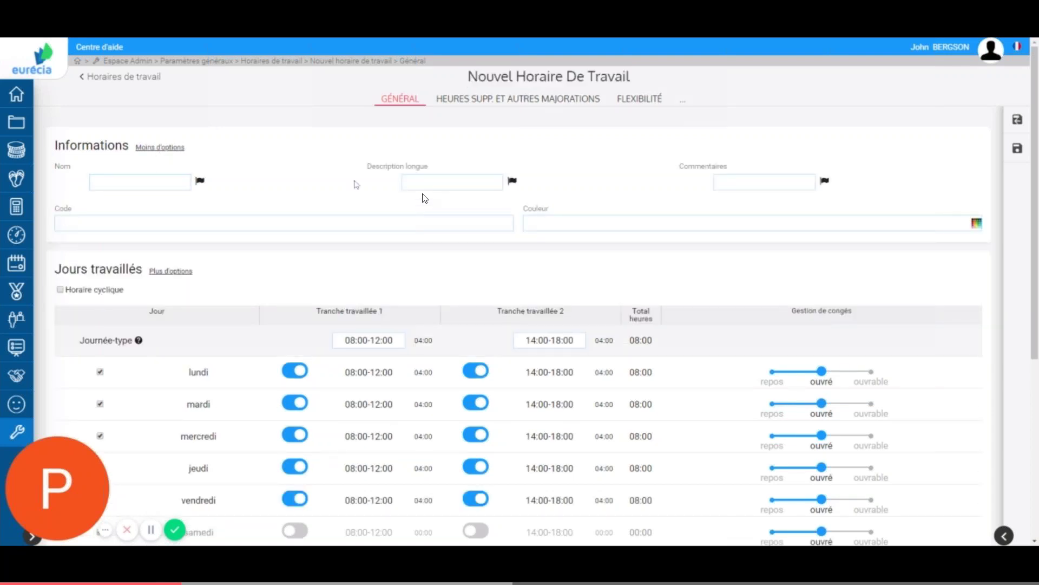
key(Tab)
key(Tab)
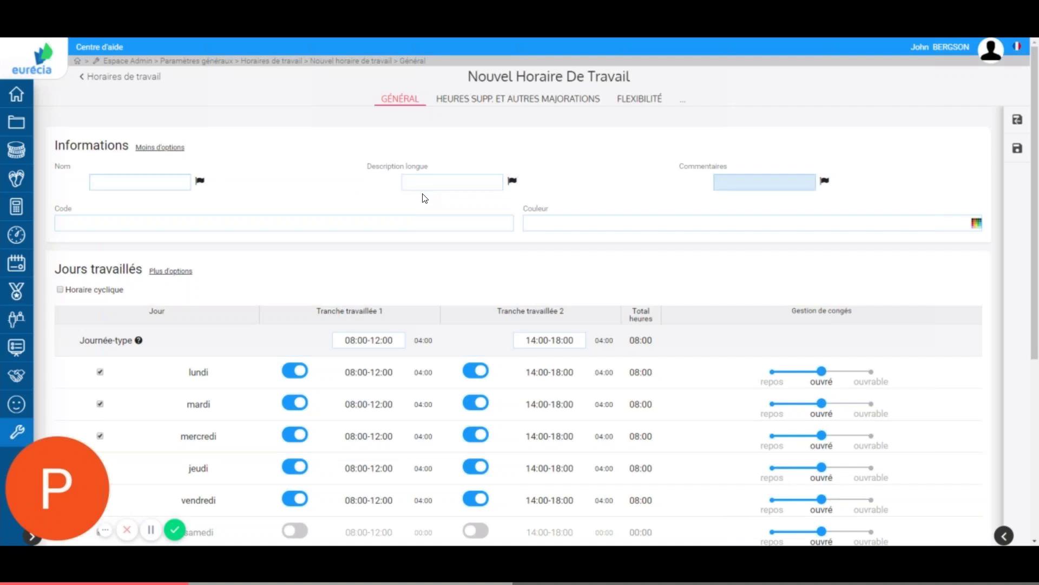
key(shift+Tab)
key(shift+Tab)
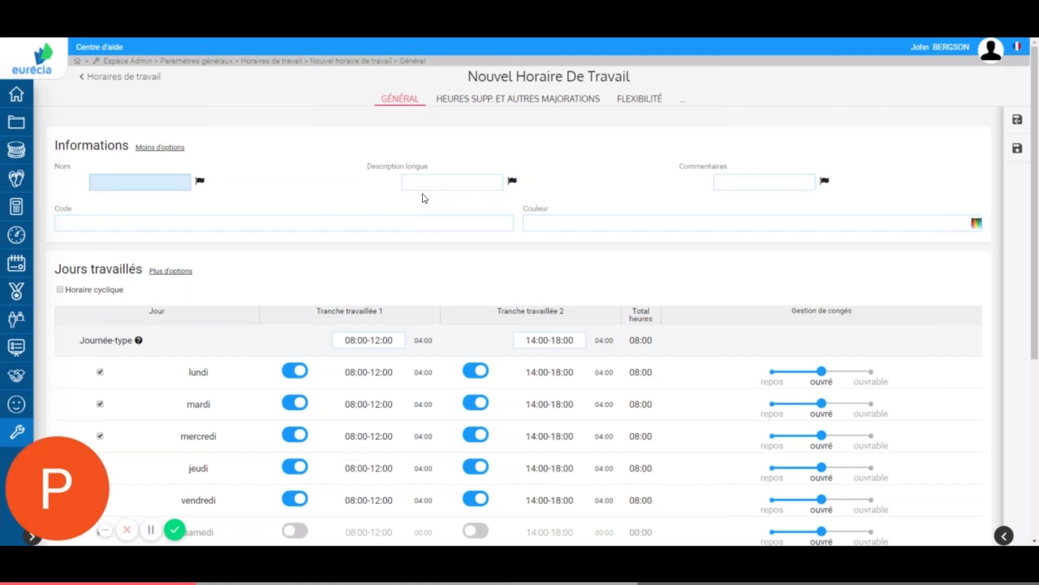
text(Temps Plein 35h)
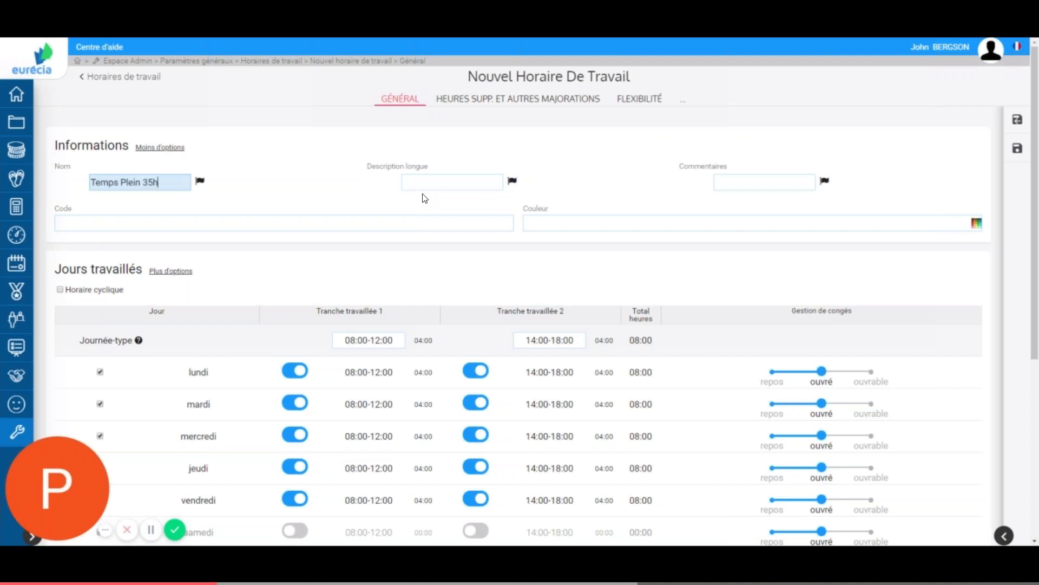
click(251, 185)
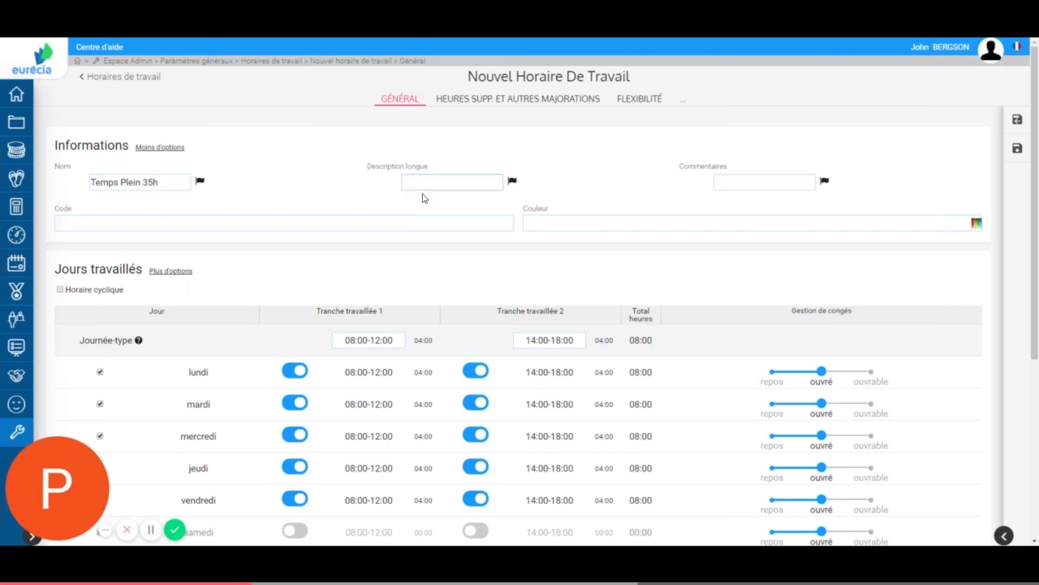
Enter "temps plein du lundi au vendredi 5 jours" as the schedule's long description.
click(423, 194)
text(temps plein du )
text(lundi au)
text( vendredi)
text( 5 jours)
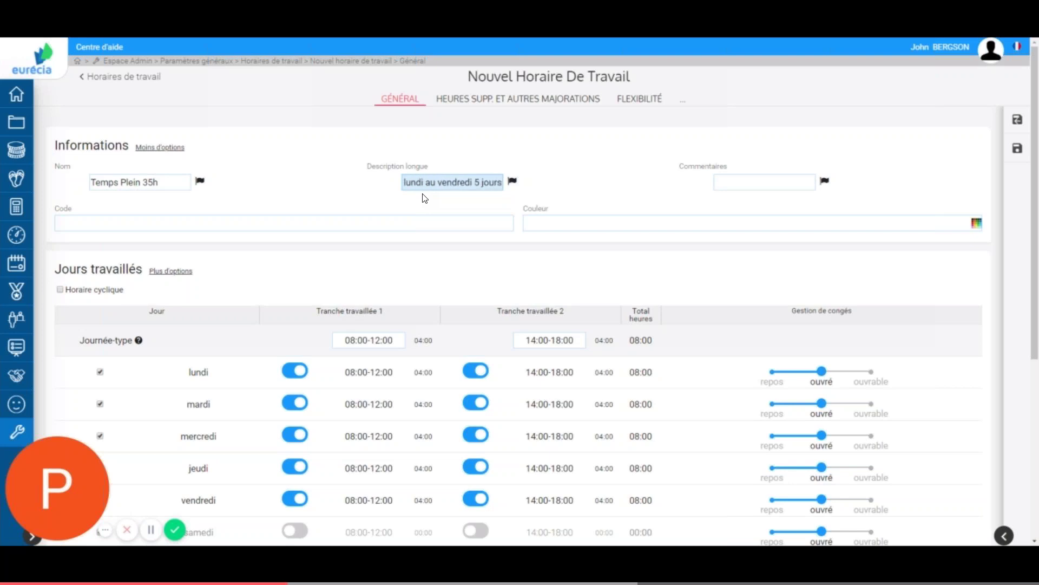
click(425, 198)
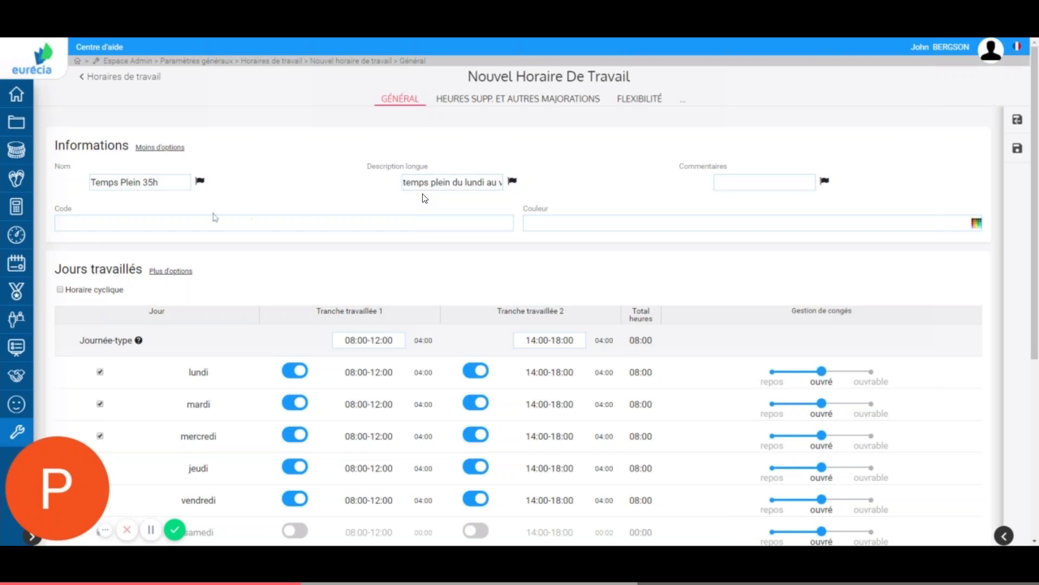
Set the schedule's code to TPLEIN35H and its colour to purple #8e24aa.
click(215, 222)
text(TEPL)
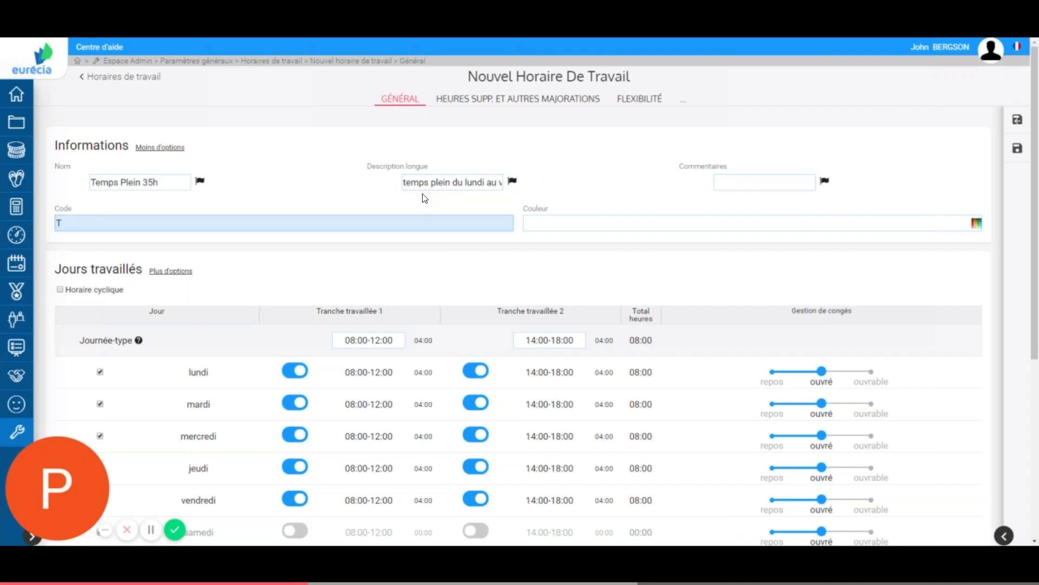
key(BackSpace)
key(BackSpace)
key(BackSpace)
text(PELE)
key(BackSpace)
key(BackSpace)
key(BackSpace)
text(LEIN35H)
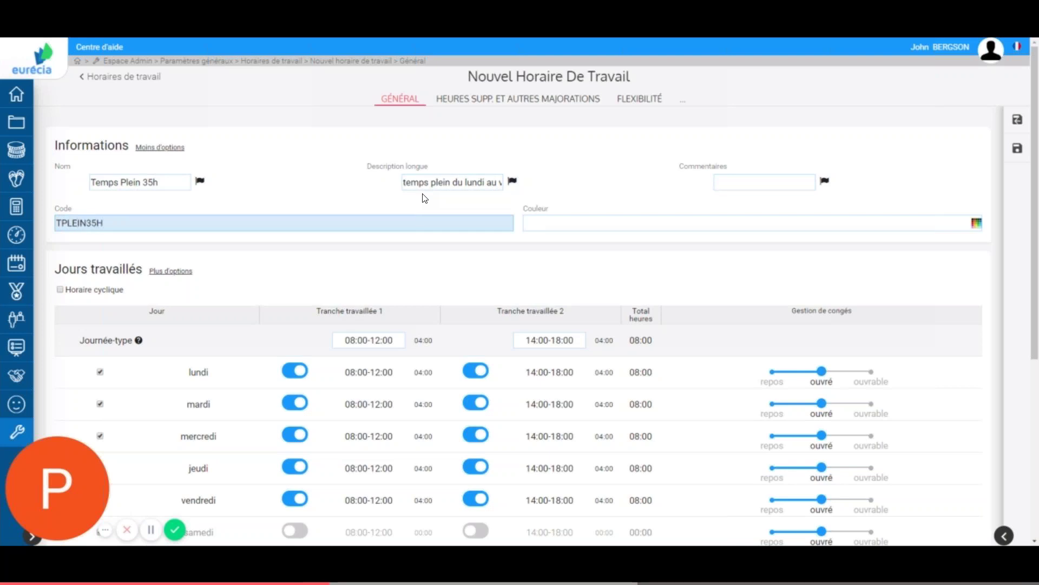
click(191, 203)
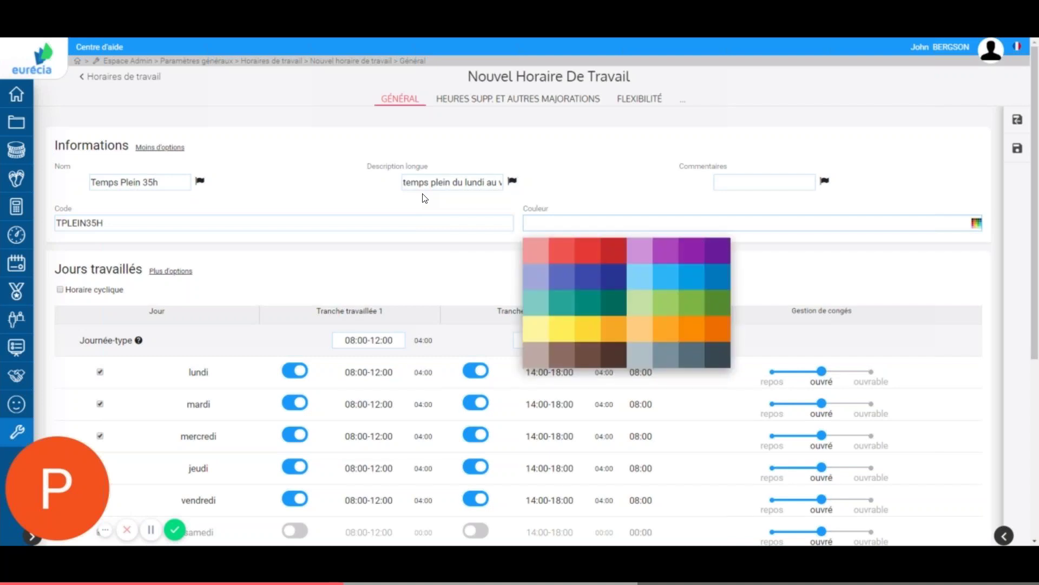
click(693, 253)
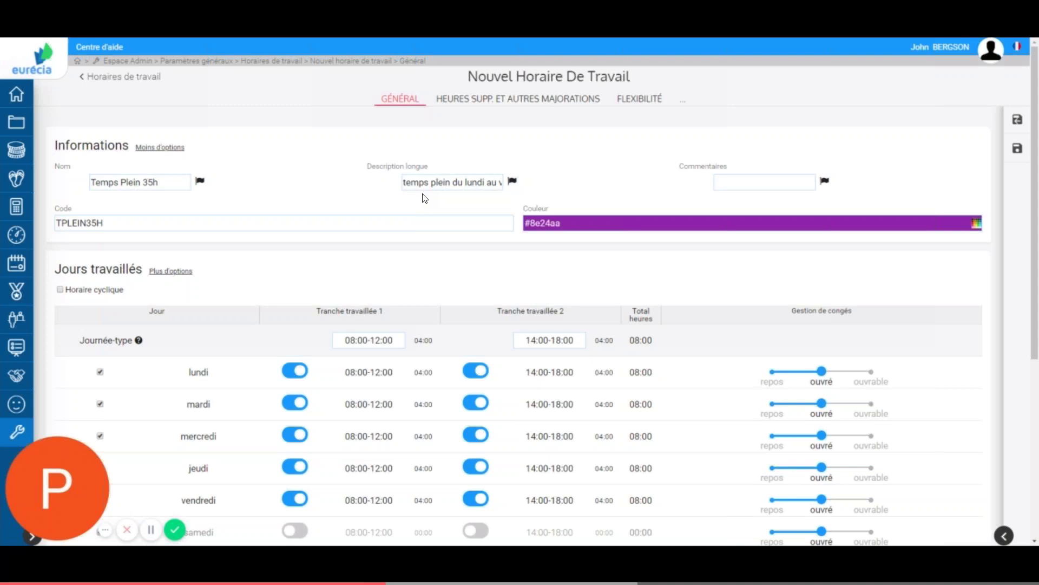
Open the typical day's first worked time slot for editing in the Jours travaillés table.
scroll(425, 198, down, 2)
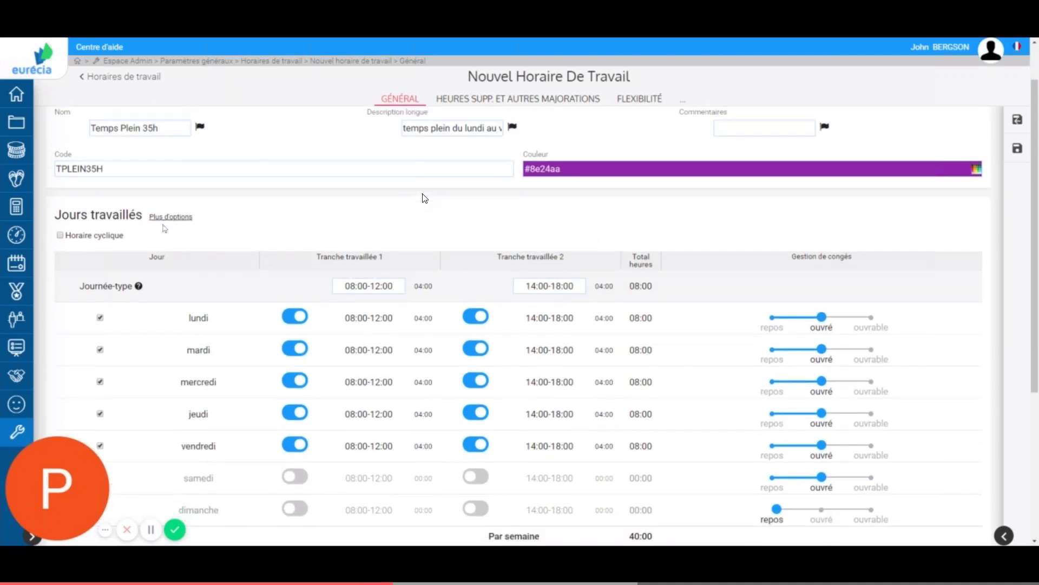
click(348, 290)
scroll(425, 198, down, 2)
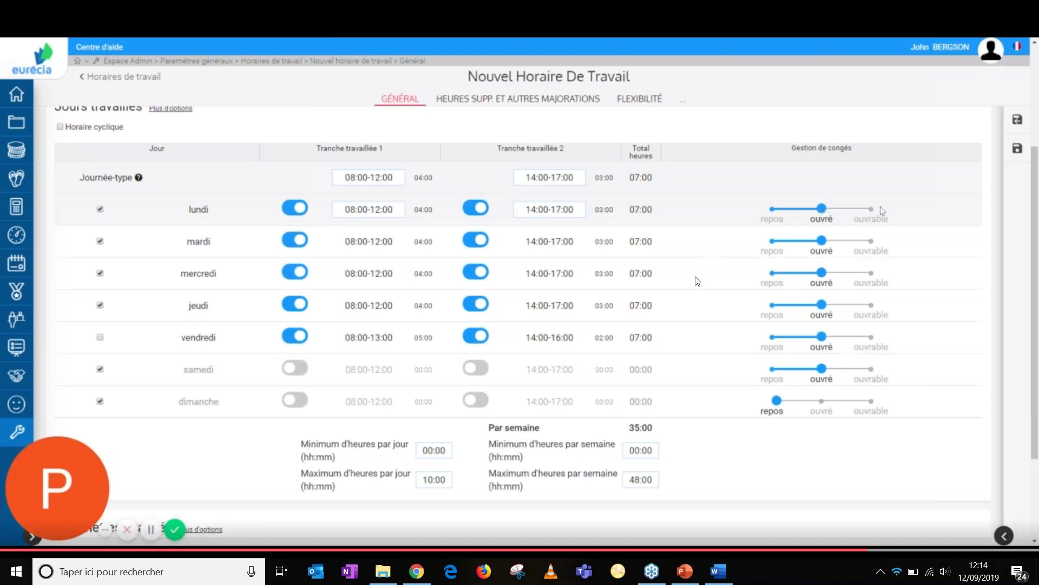
Play the rest of the full-time schedule video, pausing at the saved "Temps Plein 35h" schedule and resuming.
mouse_move(698, 281)
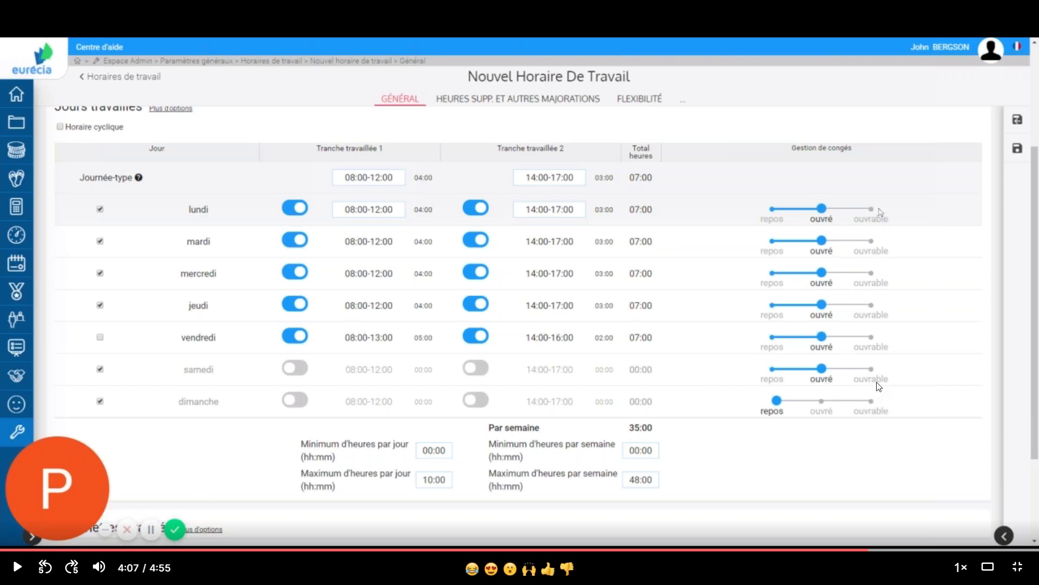
key(space)
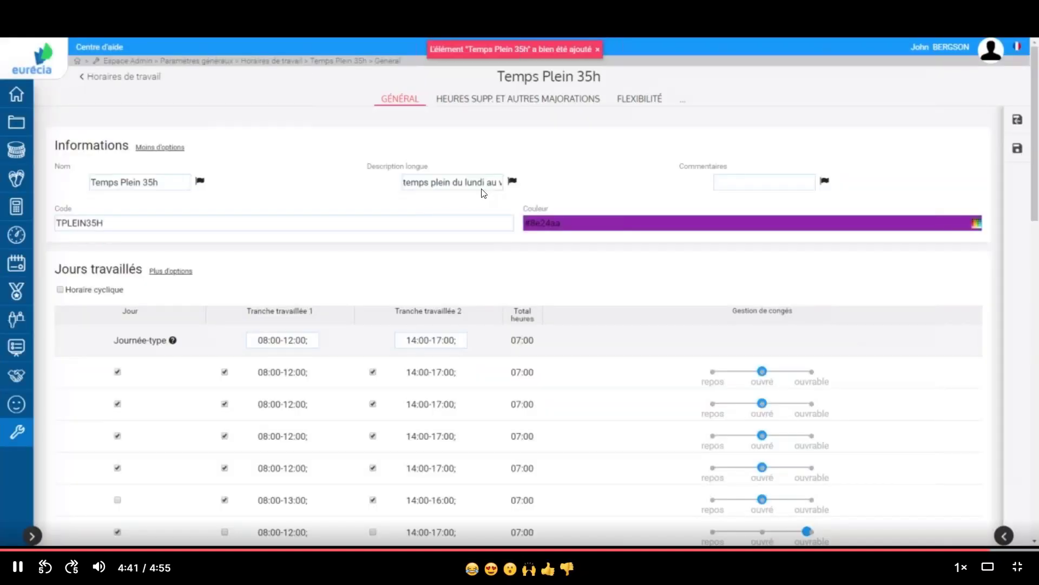
key(space)
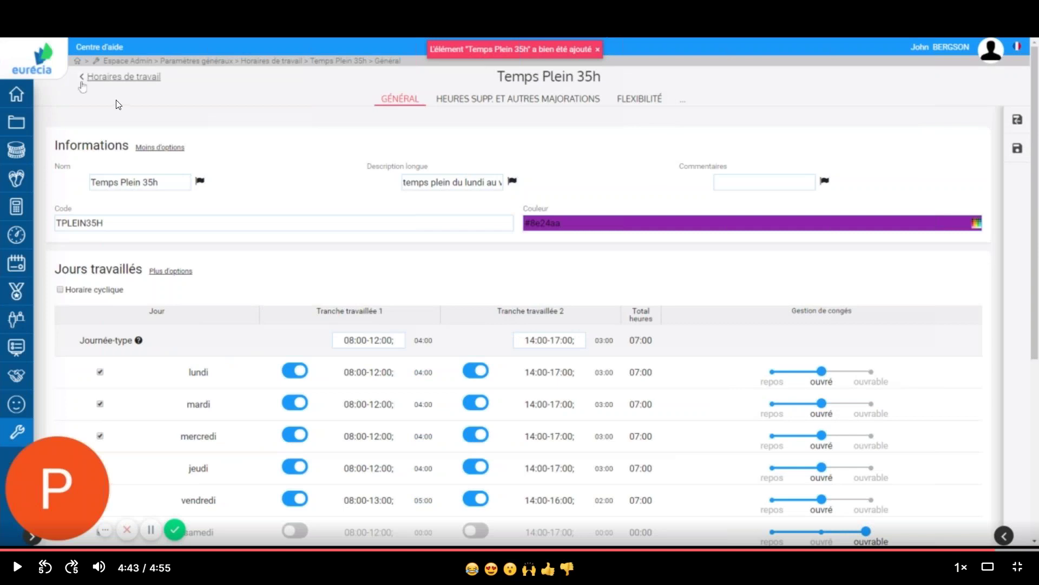
key(space)
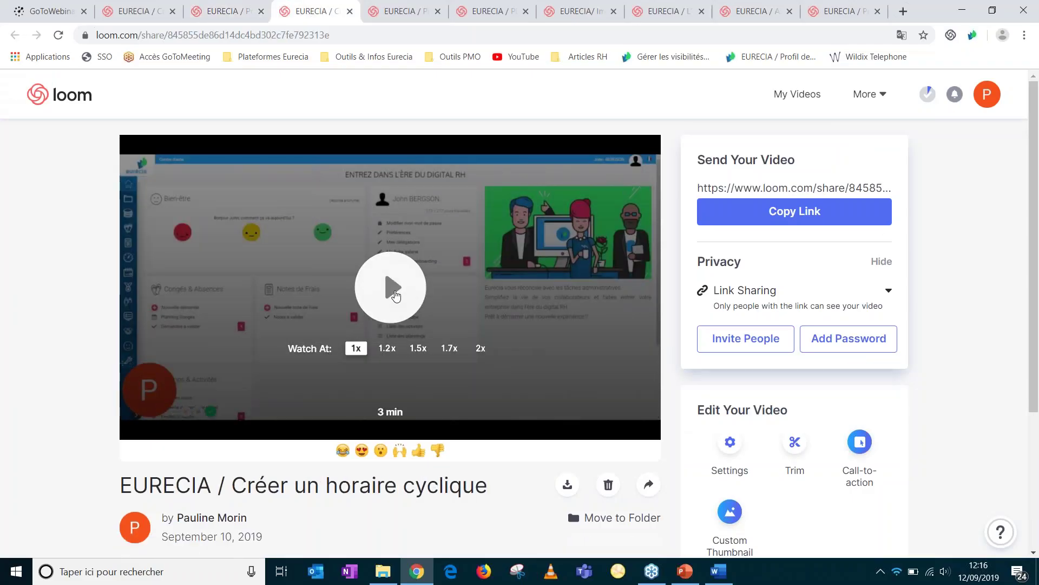
Play the "EURECIA / Créer un horaire cyclique" video to its end and leave full screen.
click(393, 289)
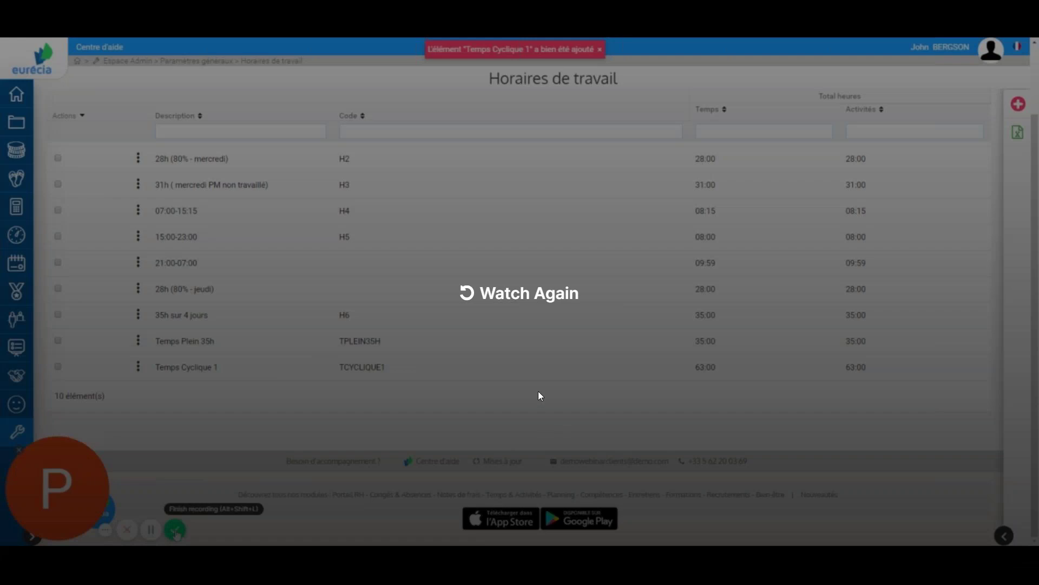
key(Escape)
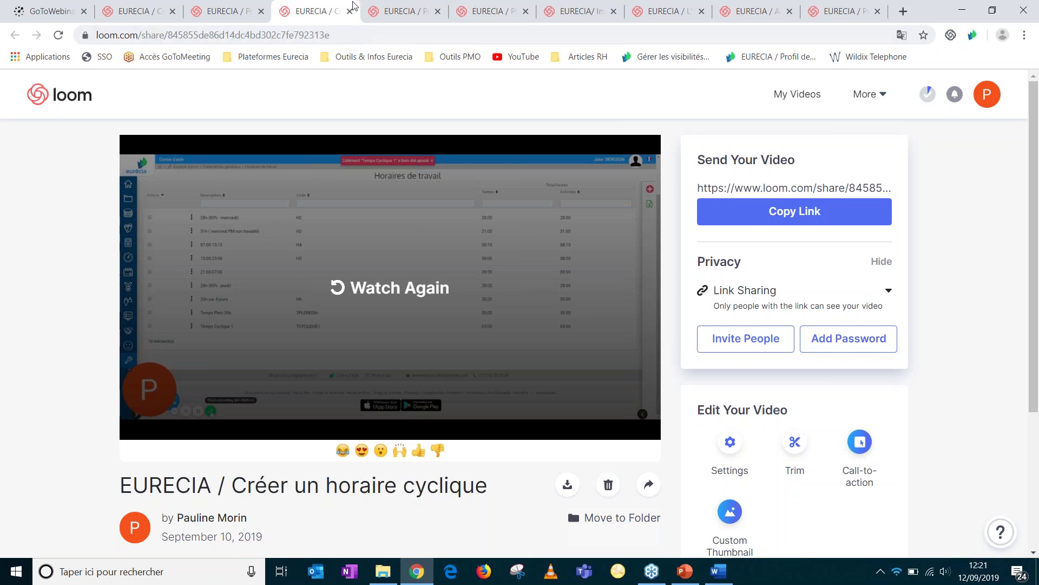
Watch the "EURECIA / Présentation temps plein sur 4 jours" video in full screen up to the "35h sur 4 jours" schedule settings, then leave full screen.
click(411, 12)
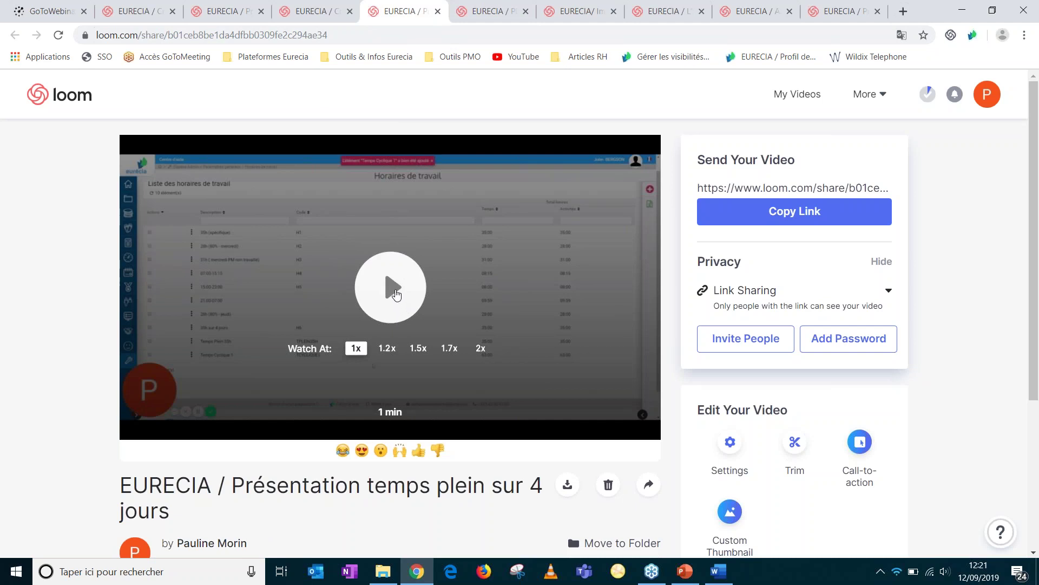
click(396, 294)
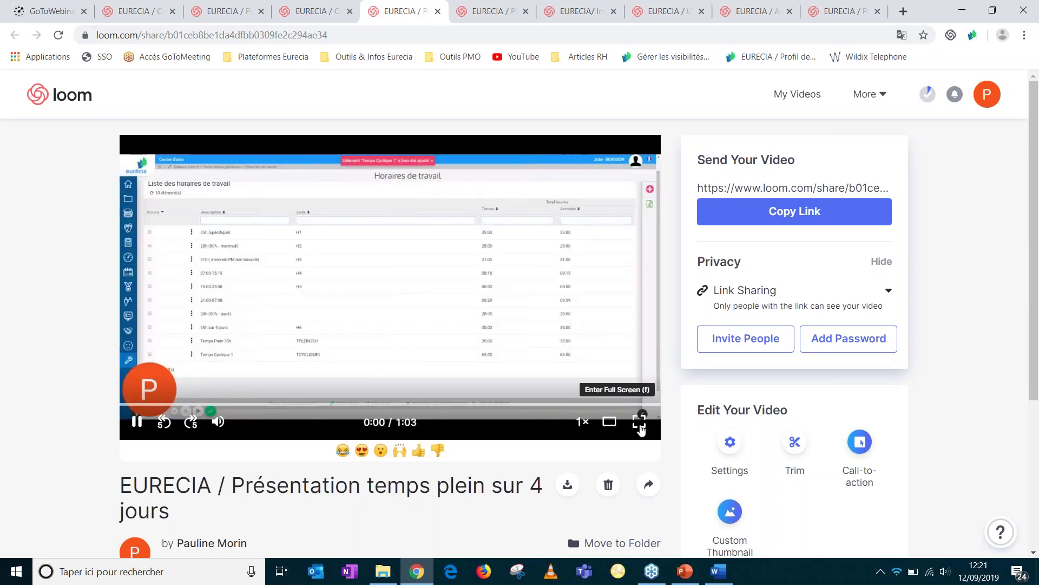
click(641, 422)
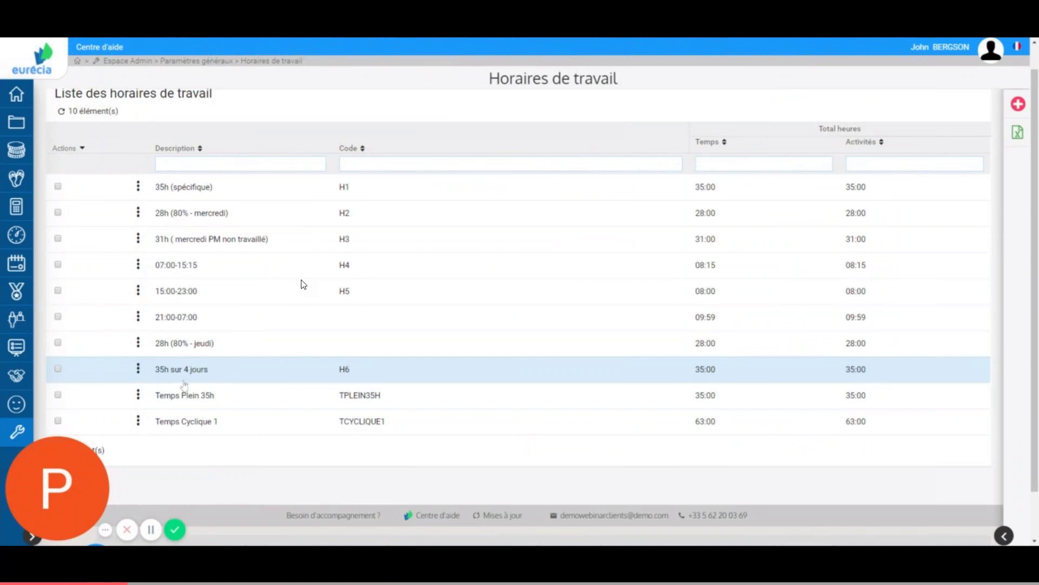
mouse_move(320, 292)
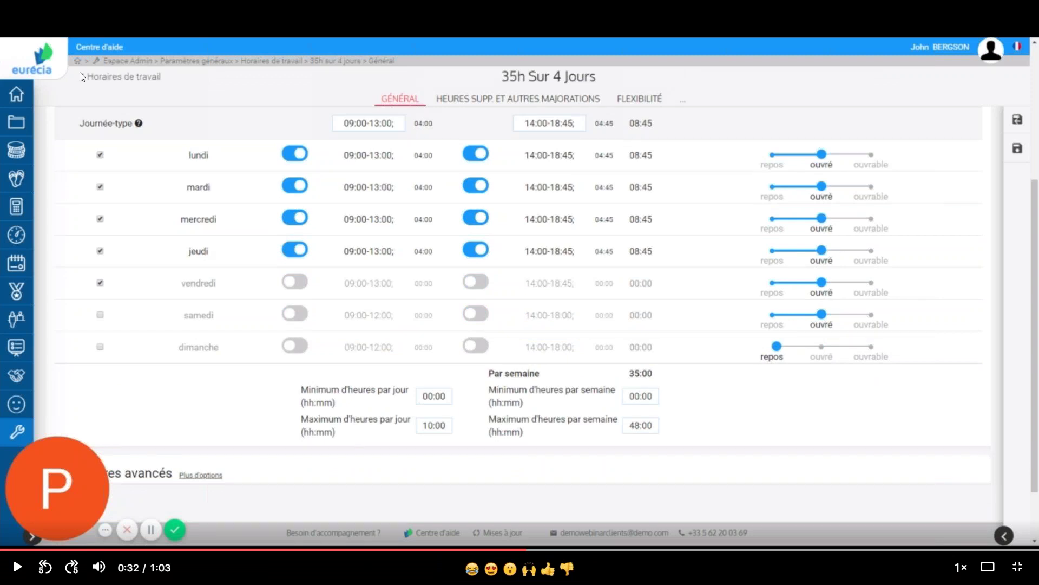
key(Escape)
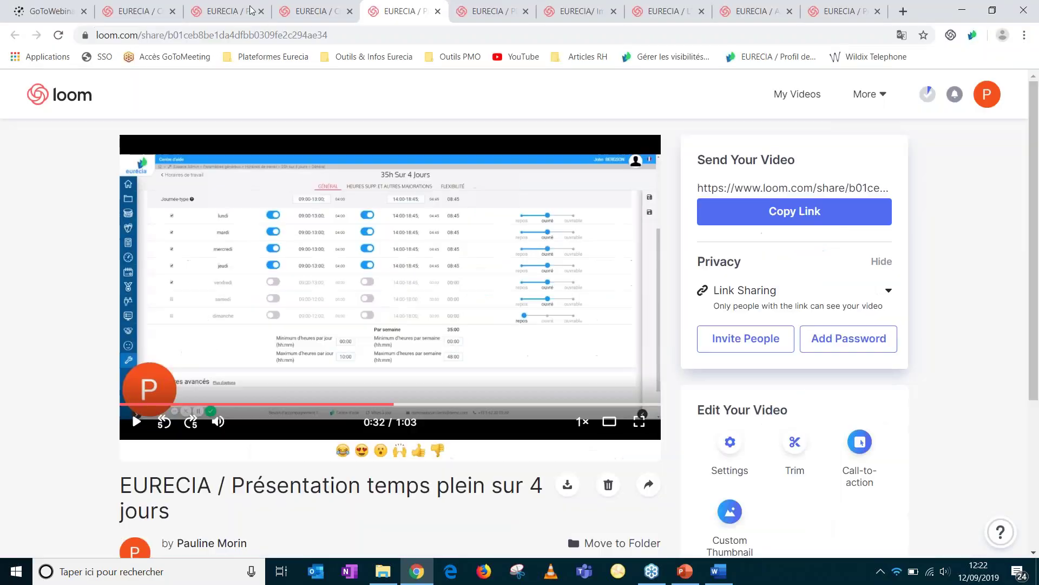
Watch "EURECIA / Plus d'options sur l'horaire de travail" in full screen, pausing at the hour limits and advanced parameters, and leave full screen.
click(483, 14)
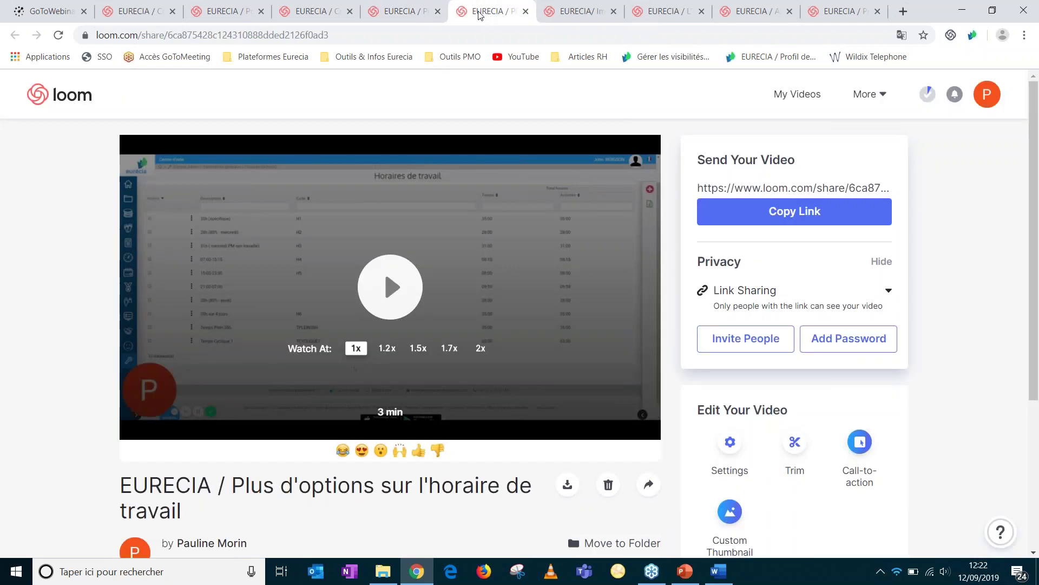
click(393, 284)
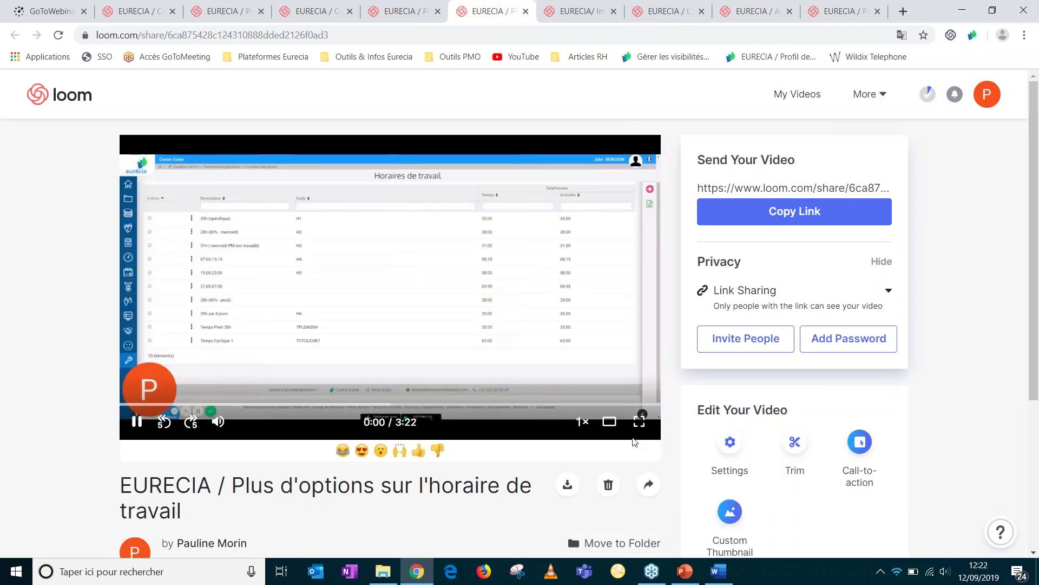
click(640, 422)
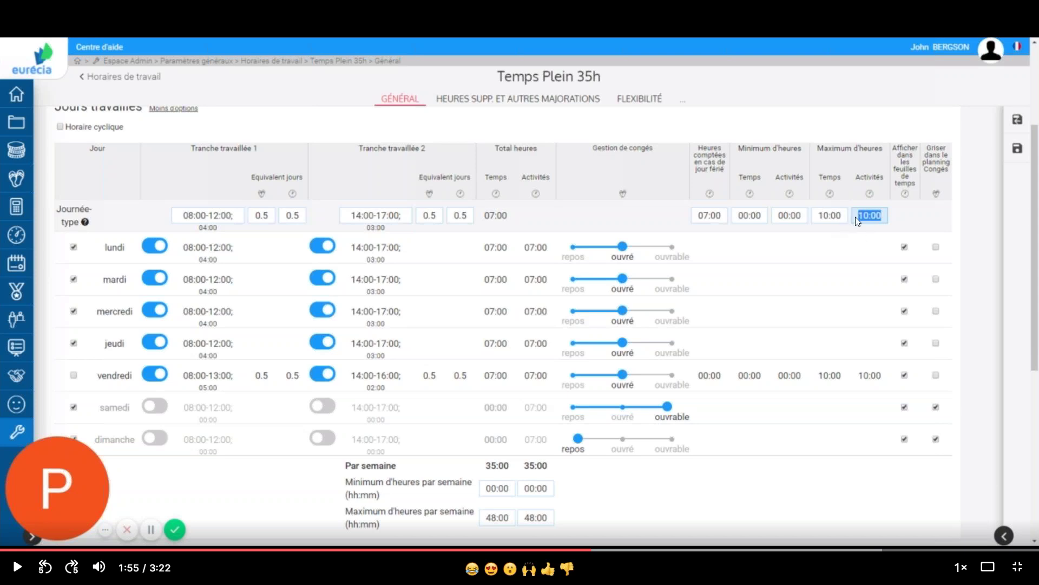
click(832, 267)
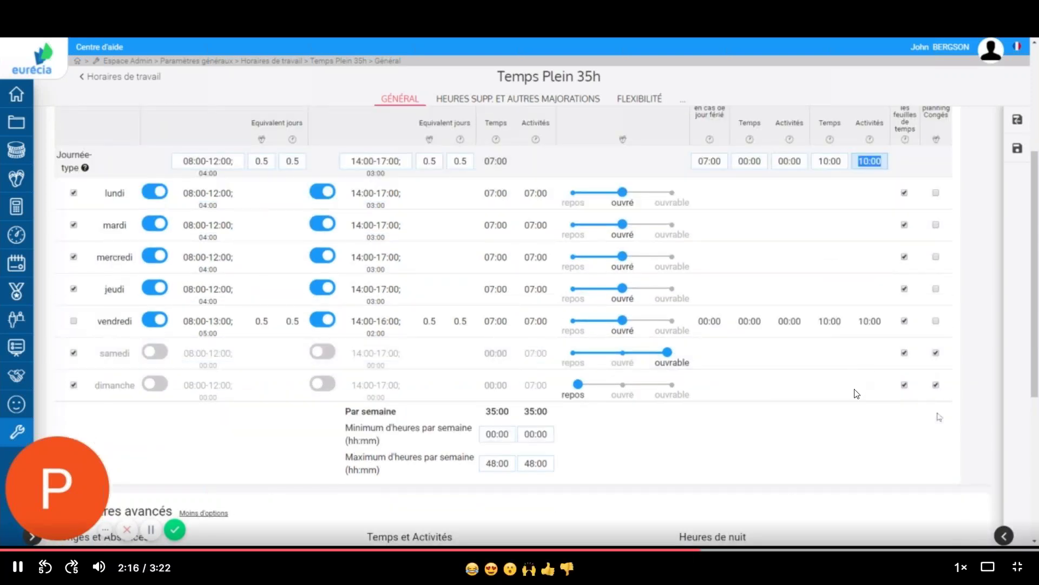
click(766, 415)
key(space)
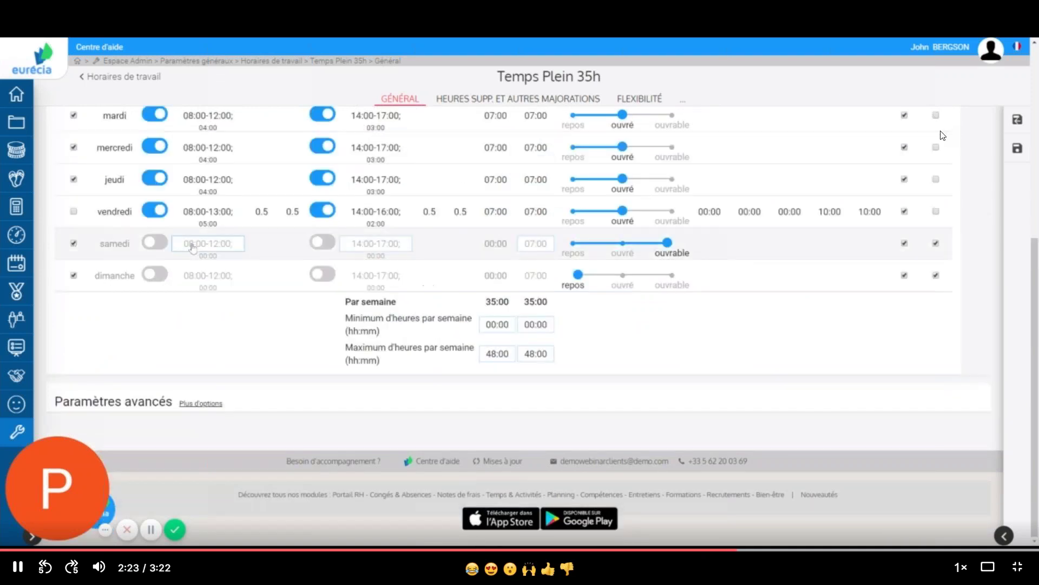
click(242, 436)
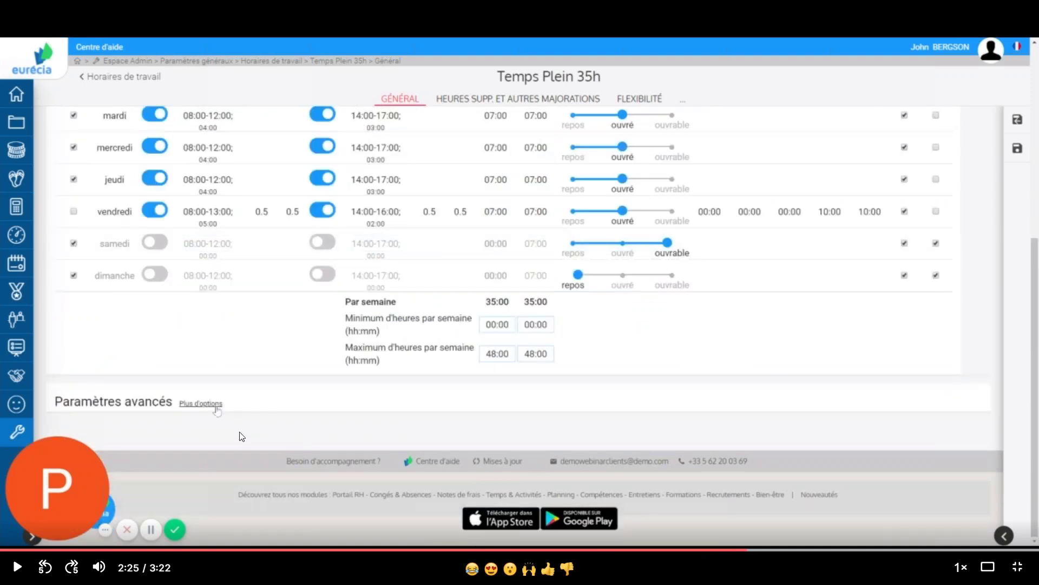
click(242, 436)
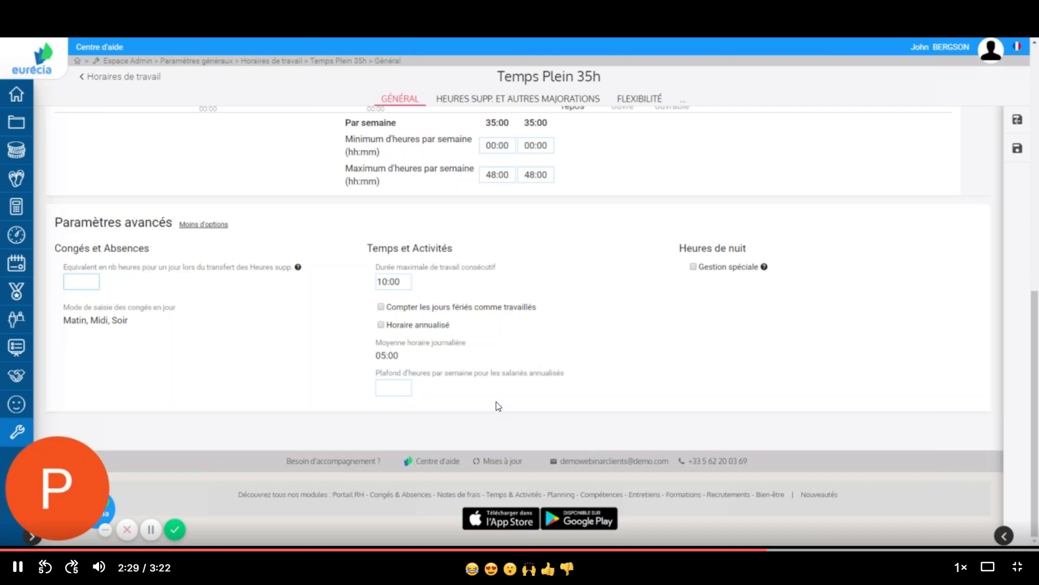
key(Escape)
Replay the "EURECIA/ Impact de l'horaire sur C&A" video in full screen to examine how schedules affect leave planning and absence requests.
click(569, 12)
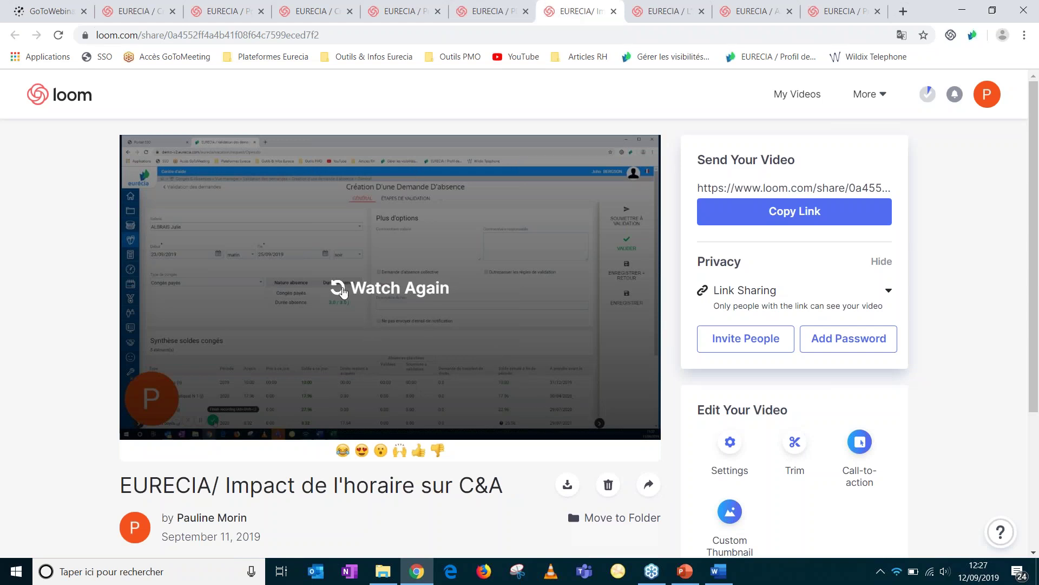
click(343, 290)
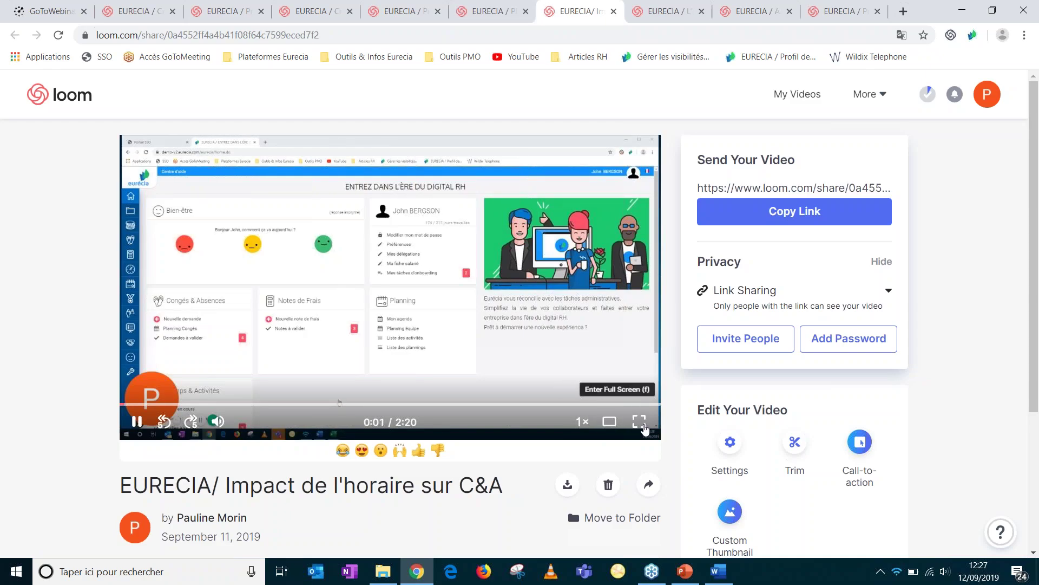
click(644, 425)
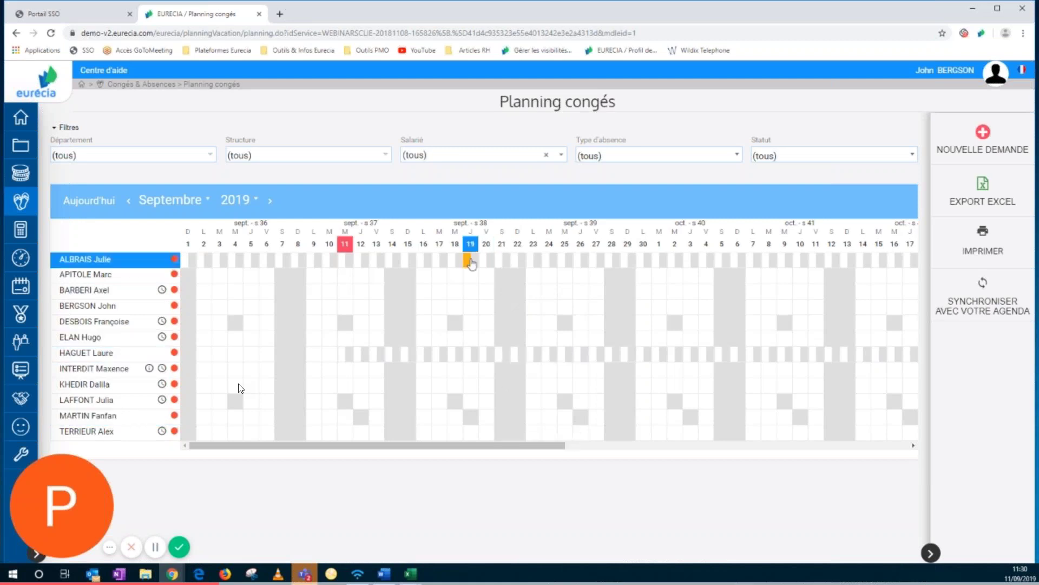
mouse_move(297, 469)
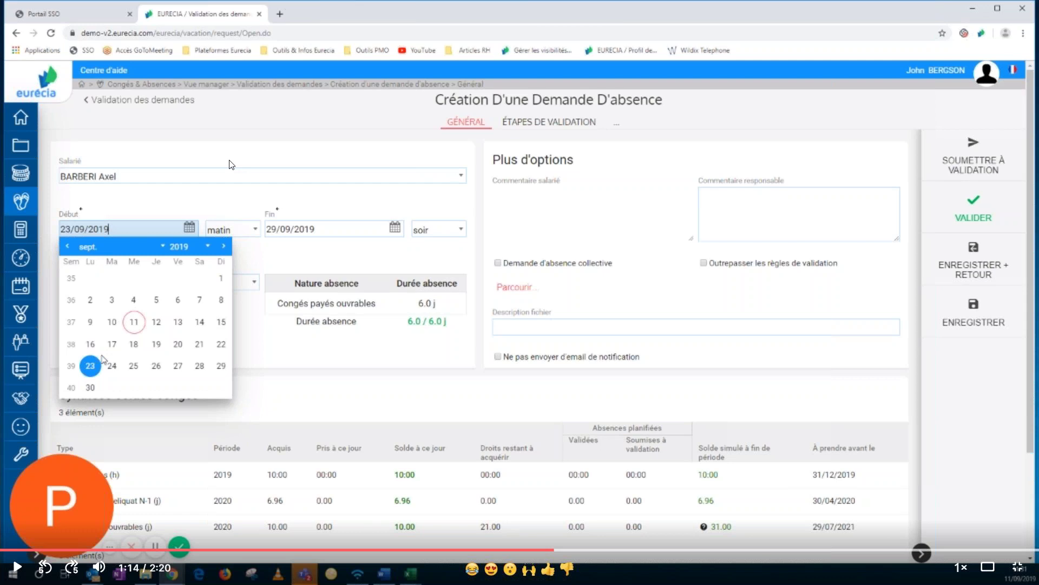
Leave full screen and replay the "EURECIA / L'impact de l'horaire de travail sur les T&A" video in full screen.
key(Escape)
click(655, 15)
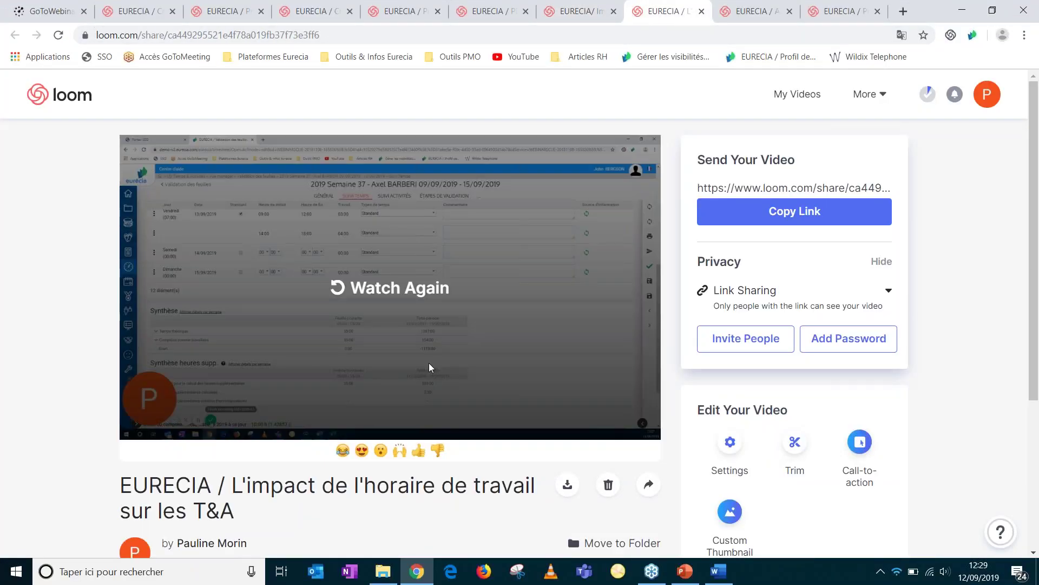
click(504, 333)
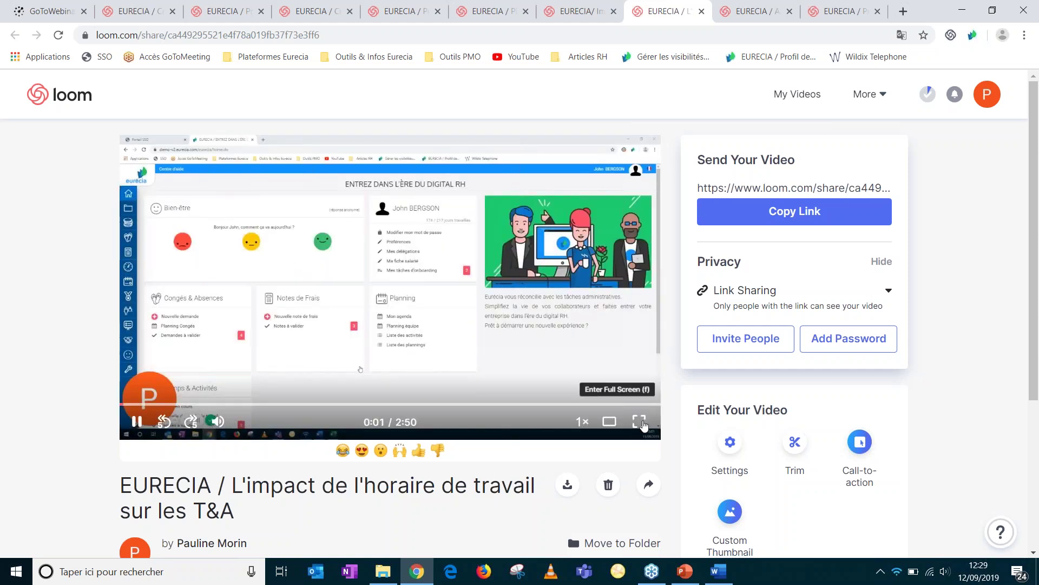
click(641, 422)
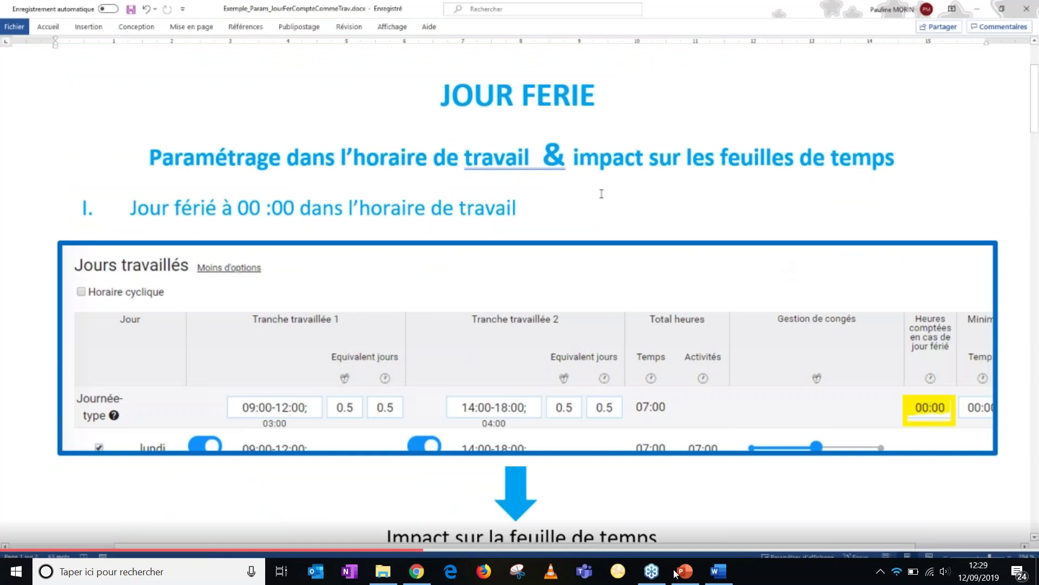
Skim forward through the video's section "Jour férié à 00:00 dans l'horaire de travail" and examine its impact on the time sheet summary.
mouse_move(657, 509)
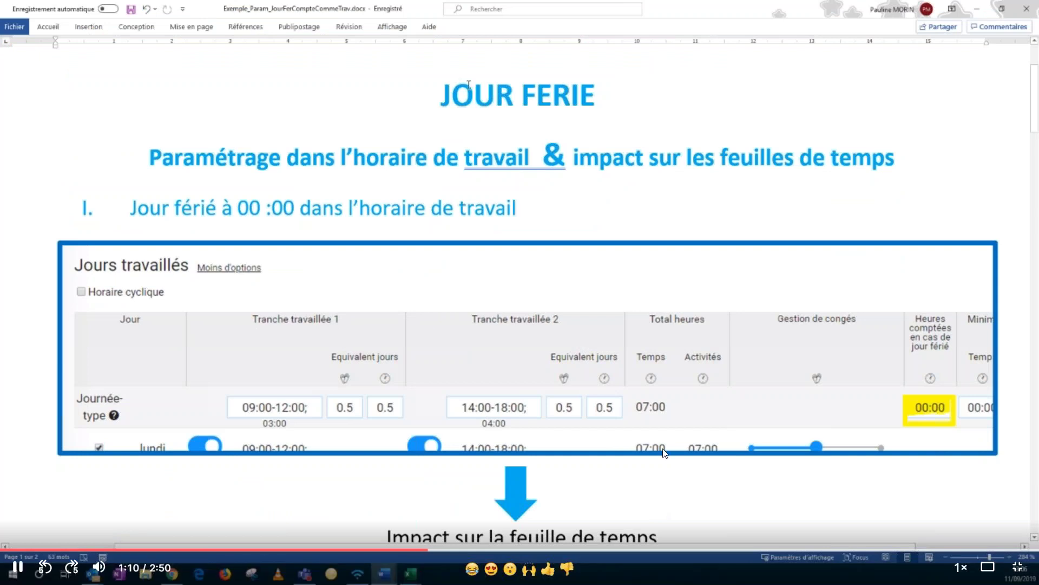
click(469, 550)
drag(496, 553, 523, 552)
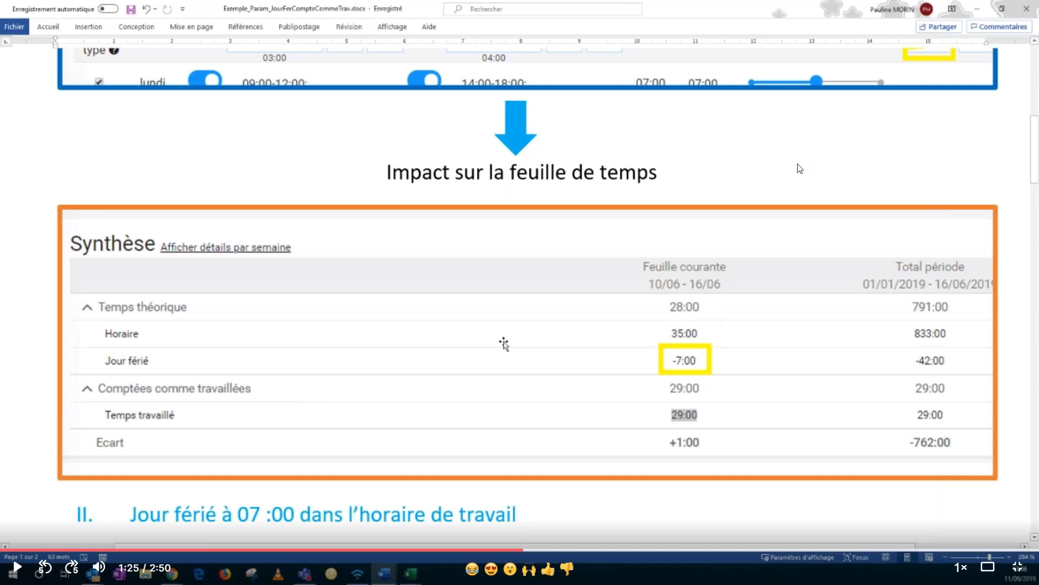
click(549, 550)
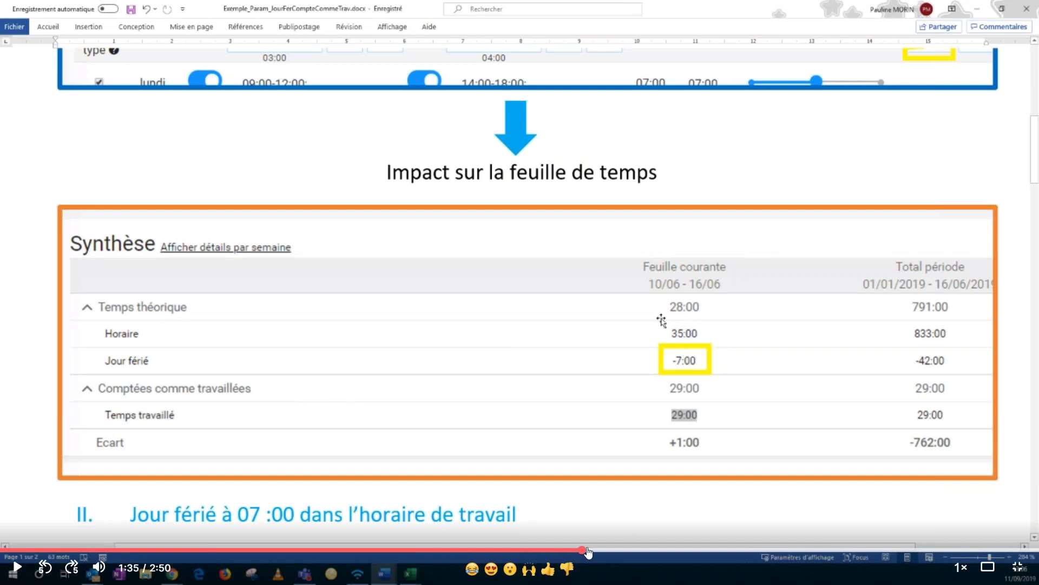
click(606, 551)
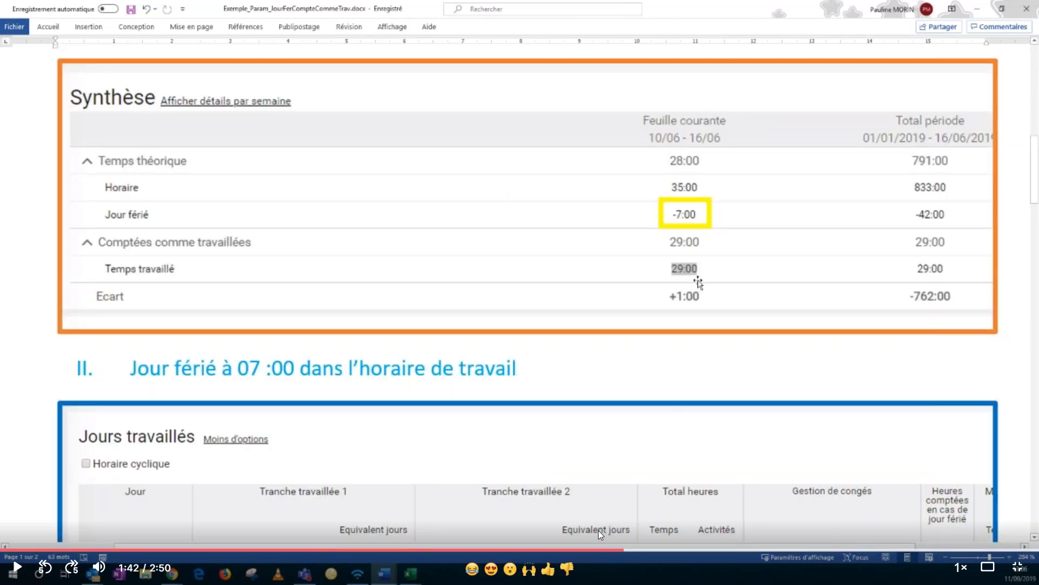
click(674, 385)
click(617, 550)
click(670, 475)
click(628, 550)
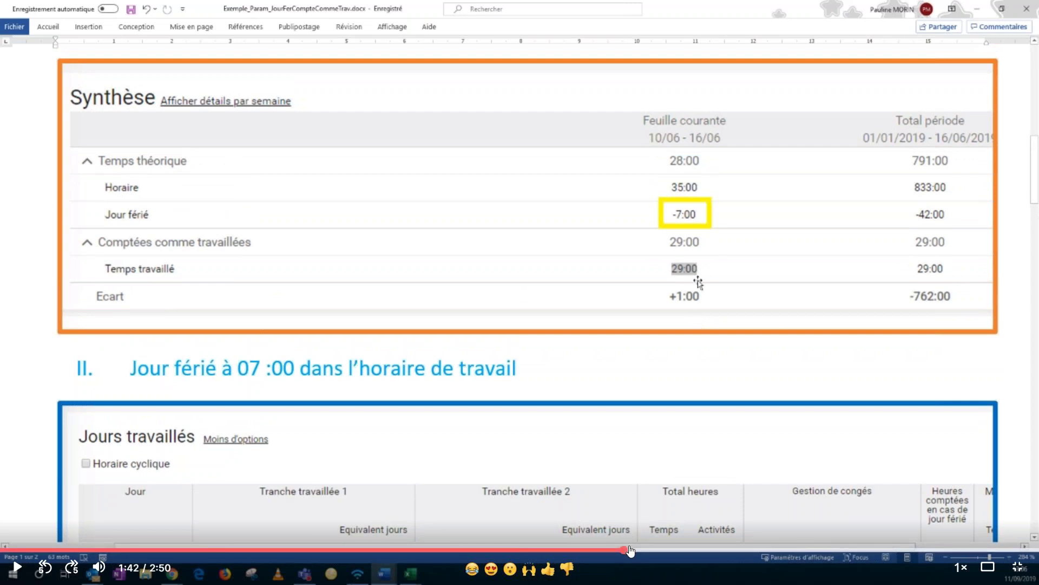
Advance to "Jour férié à 07:00 dans l'horaire de travail" and pause on its time sheet impact.
click(642, 550)
click(669, 551)
click(691, 551)
key(space)
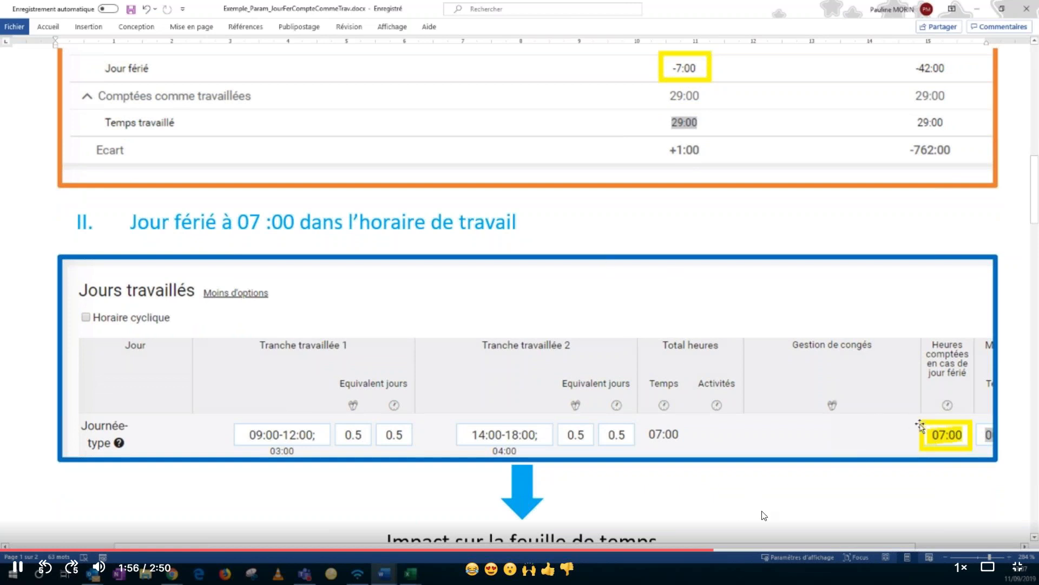
click(747, 551)
click(610, 362)
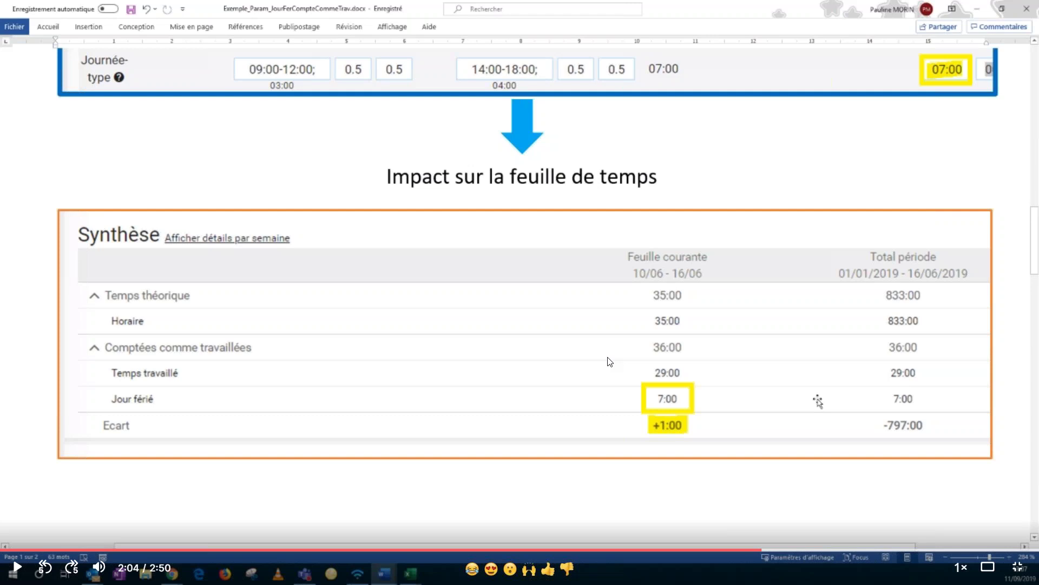
Examine the advanced option "Compter les jours fériés comme travaillés" and its time sheet impact, leave full screen and switch to PowerPoint.
click(637, 468)
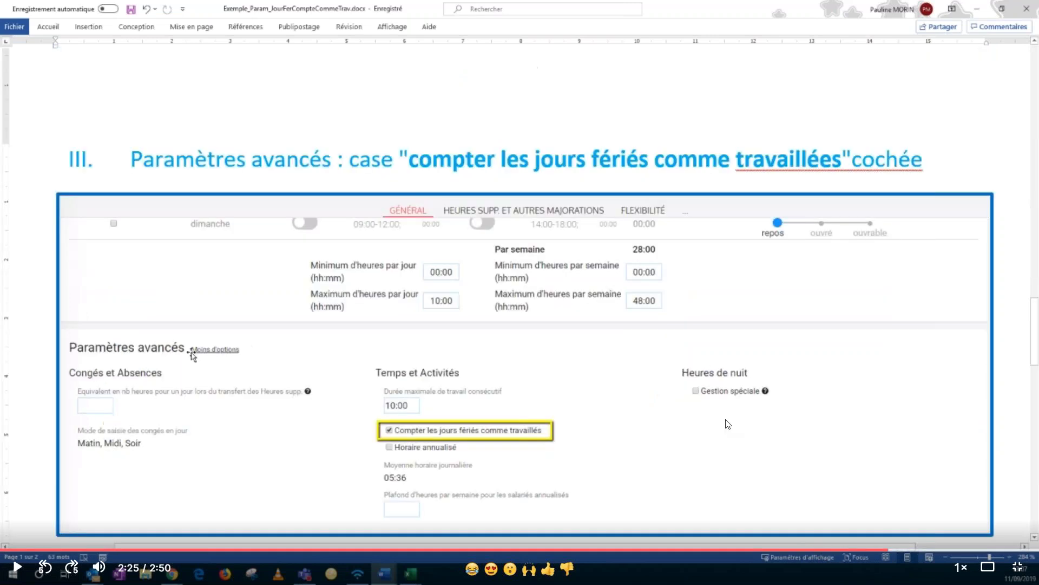
key(space)
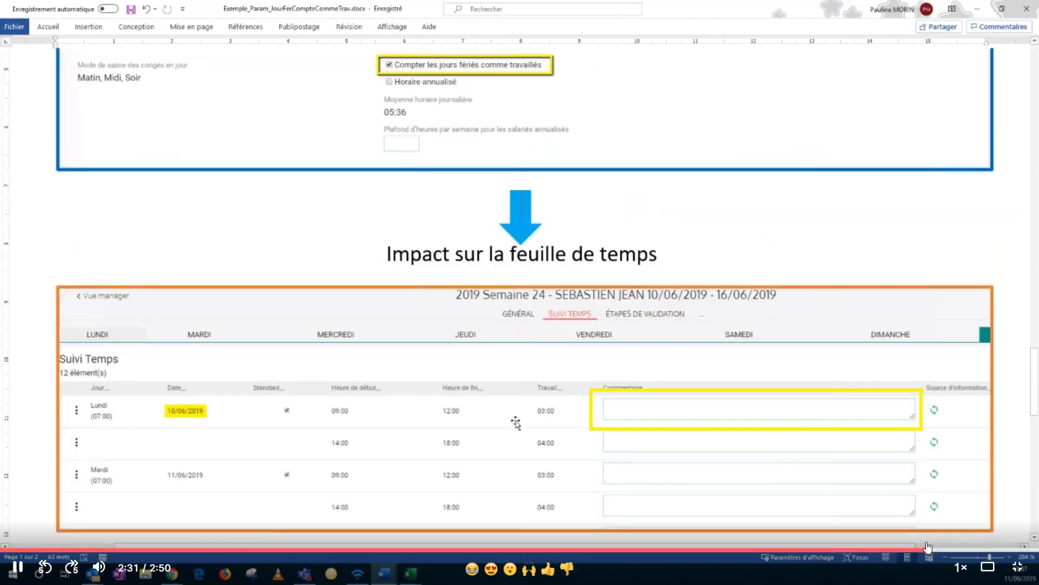
click(646, 339)
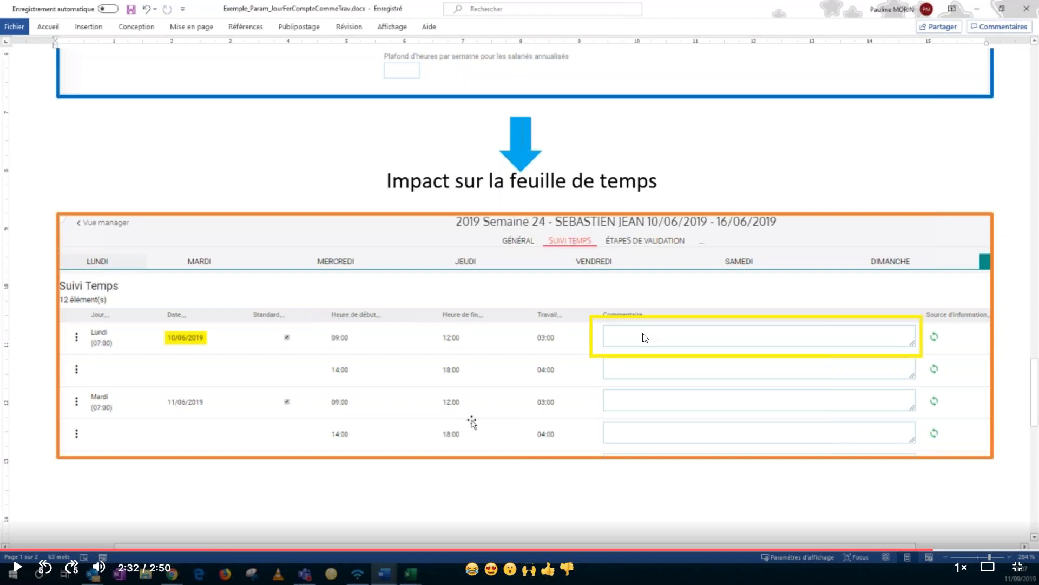
key(Escape)
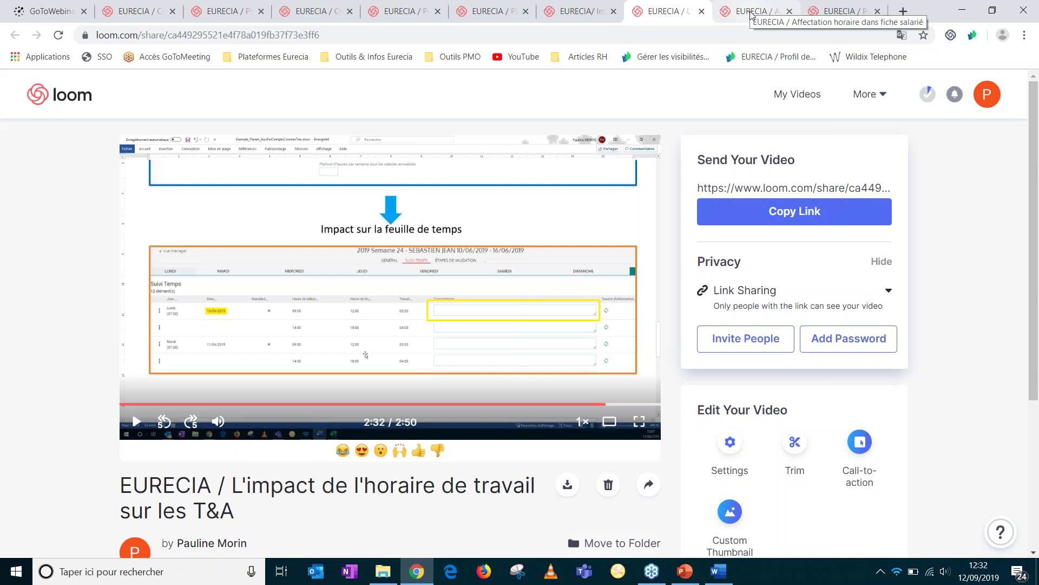
click(685, 574)
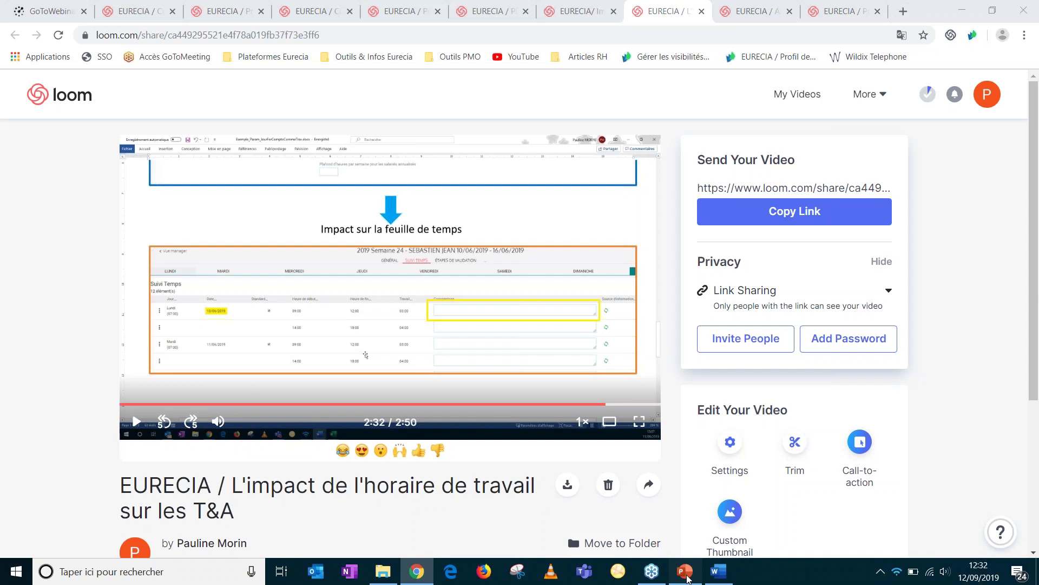